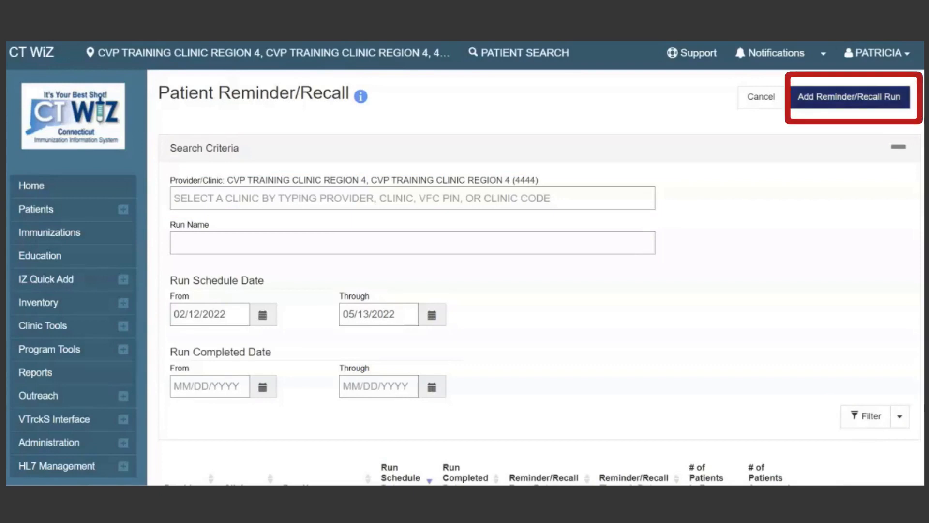
Add a new reminder/recall run and name it TEST 13.
{"action": "left_click", "coordinate": [849, 97]}
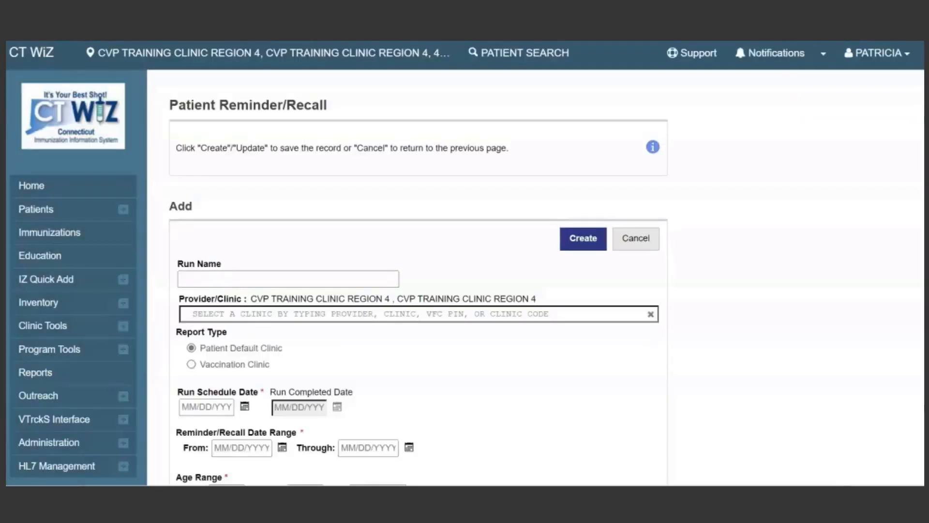
{"action": "scroll", "coordinate": [416, 276], "scroll_direction": "down", "scroll_amount": 3}
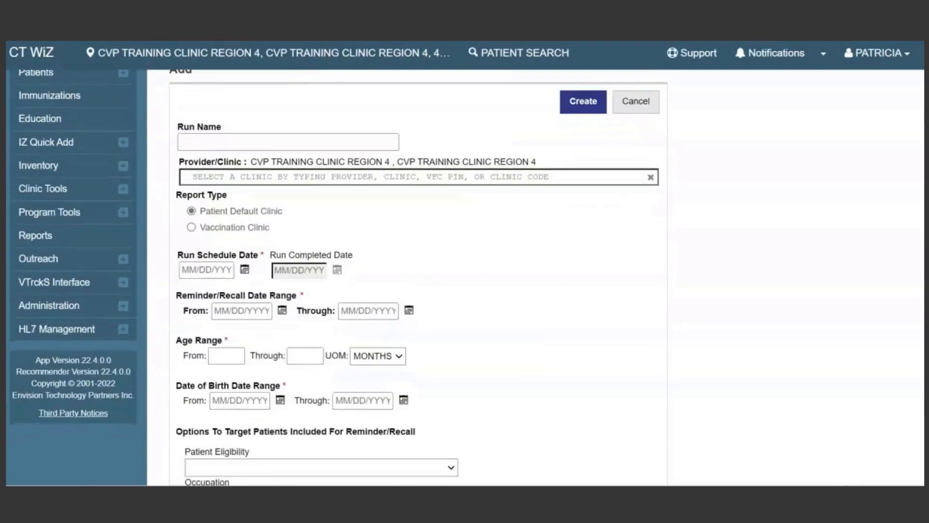
{"action": "left_click", "coordinate": [288, 141]}
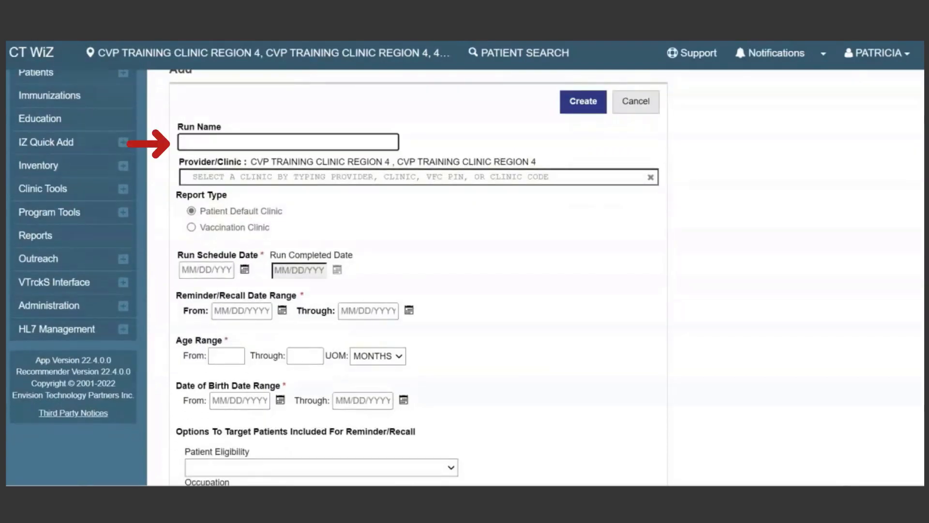
{"action": "type", "text": "TEST 13"}
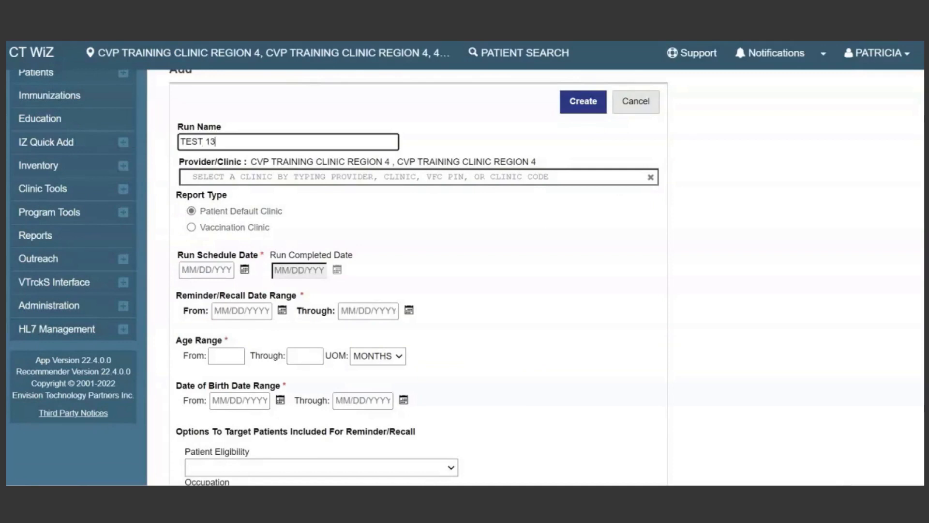
{"action": "key", "text": "Tab"}
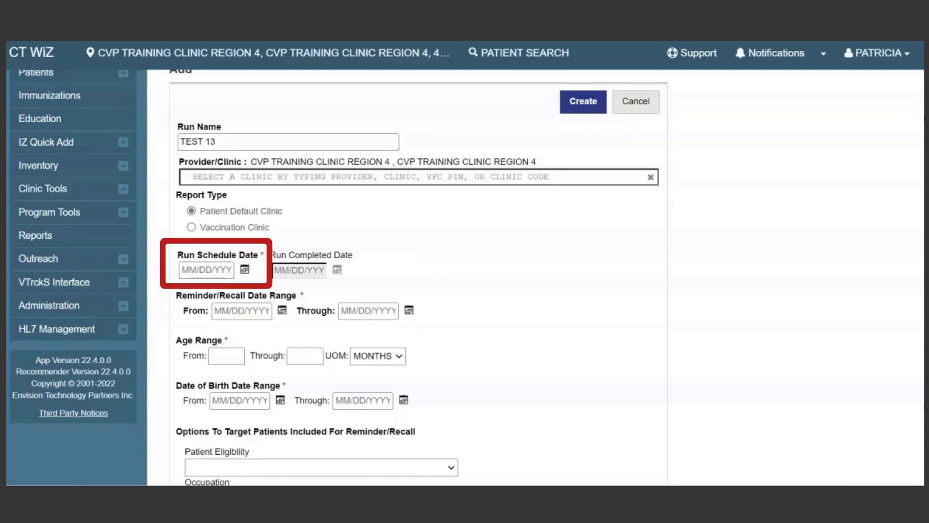
Set the run schedule date to 05/13/2022 and the reminder/recall date range from 12/01/2020 through 05/13/2022.
{"action": "double_click", "coordinate": [207, 270]}
{"action": "key", "text": "Tab"}
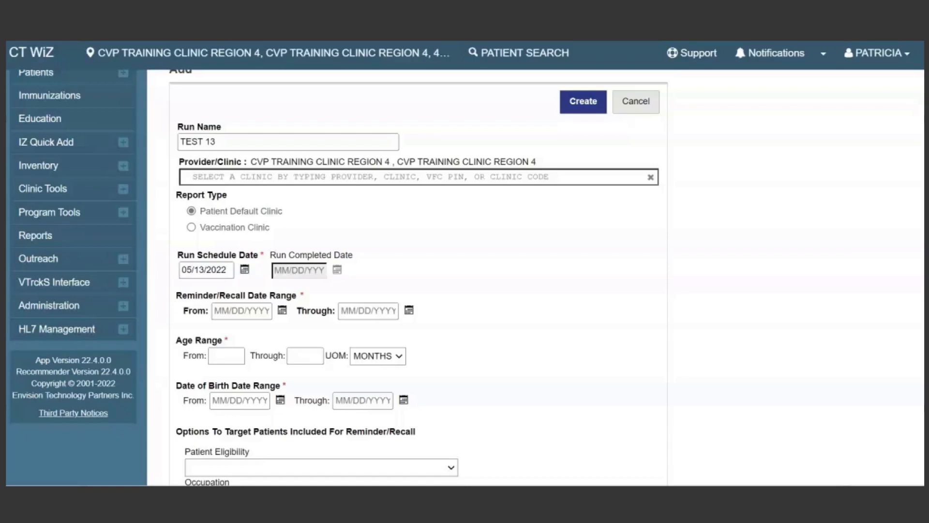
{"action": "left_click", "coordinate": [241, 311]}
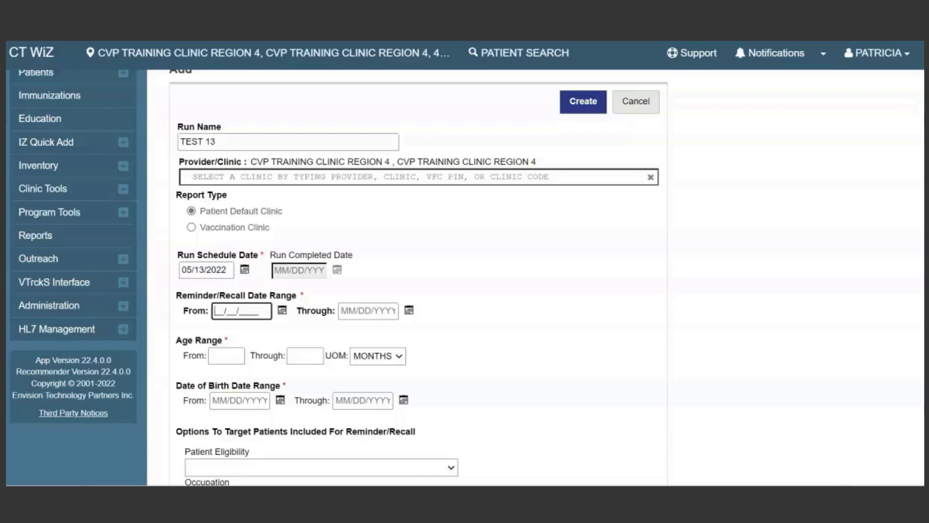
{"action": "type", "text": "12/01/2020"}
{"action": "left_click", "coordinate": [360, 311]}
{"action": "key", "text": "t"}
{"action": "key", "text": "Tab"}
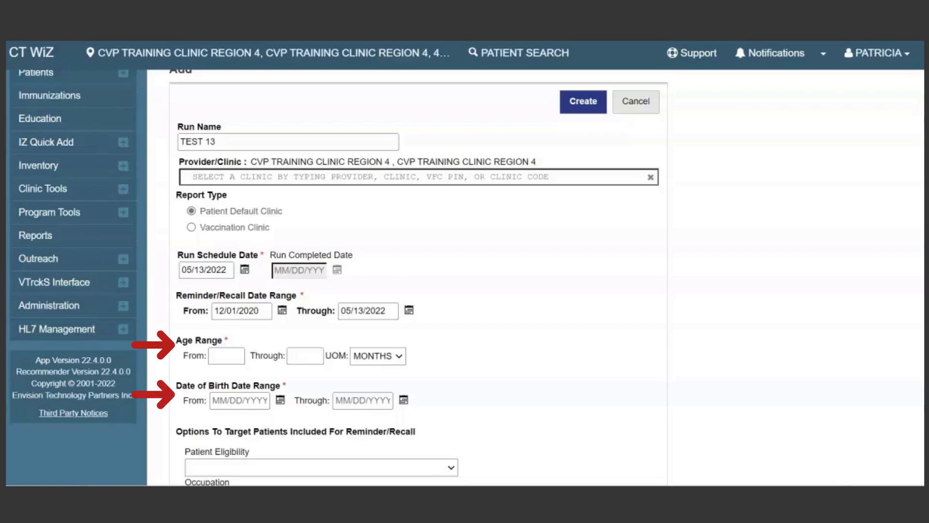
Set the run's age range from 5 through 17, measured in years.
{"action": "left_click", "coordinate": [226, 355]}
{"action": "type", "text": "5"}
{"action": "key", "text": "Tab"}
{"action": "type", "text": "17"}
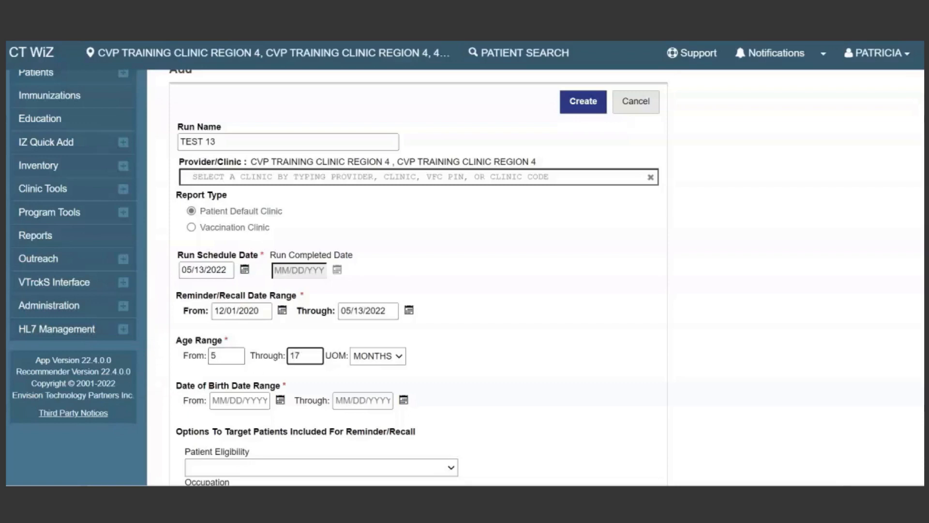
{"action": "left_click", "coordinate": [378, 356]}
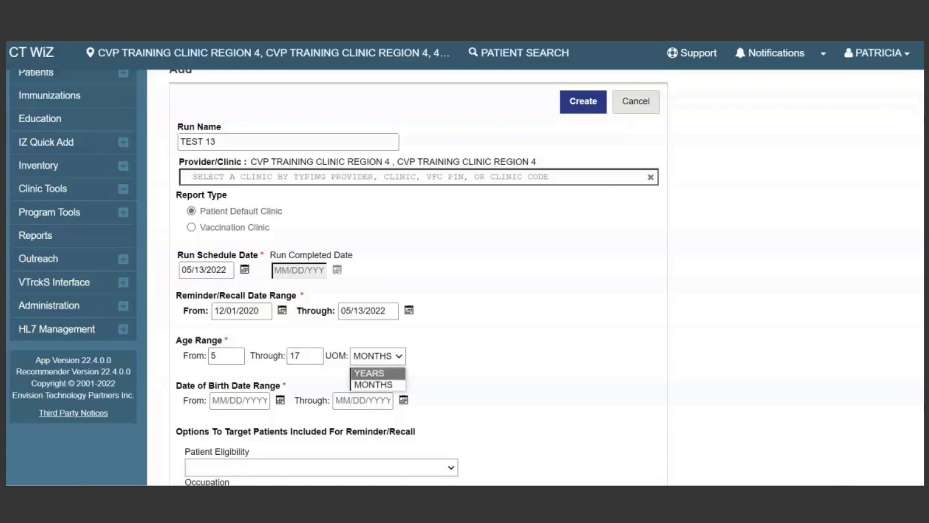
{"action": "left_click", "coordinate": [377, 373]}
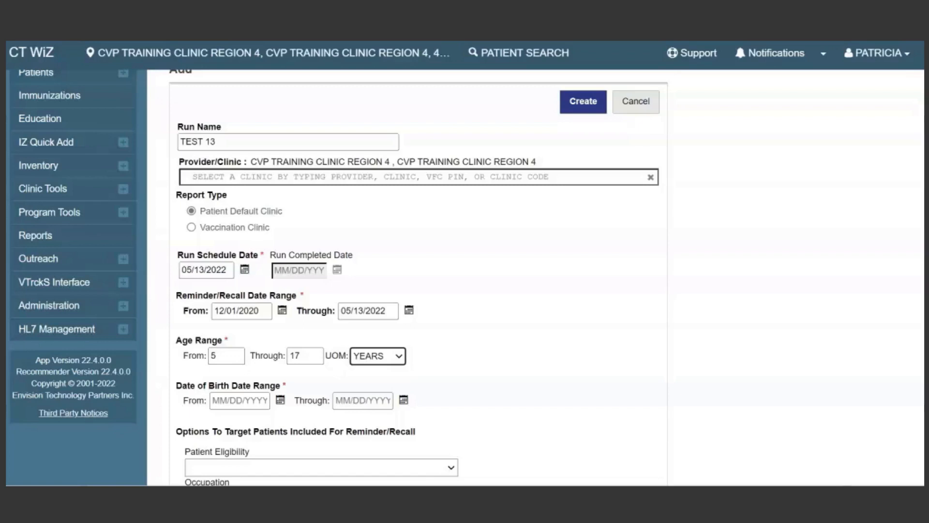
Enter 30 as the minimum number of days past due to include, and clear the value again.
{"action": "scroll", "coordinate": [289, 277], "scroll_direction": "down", "scroll_amount": 7}
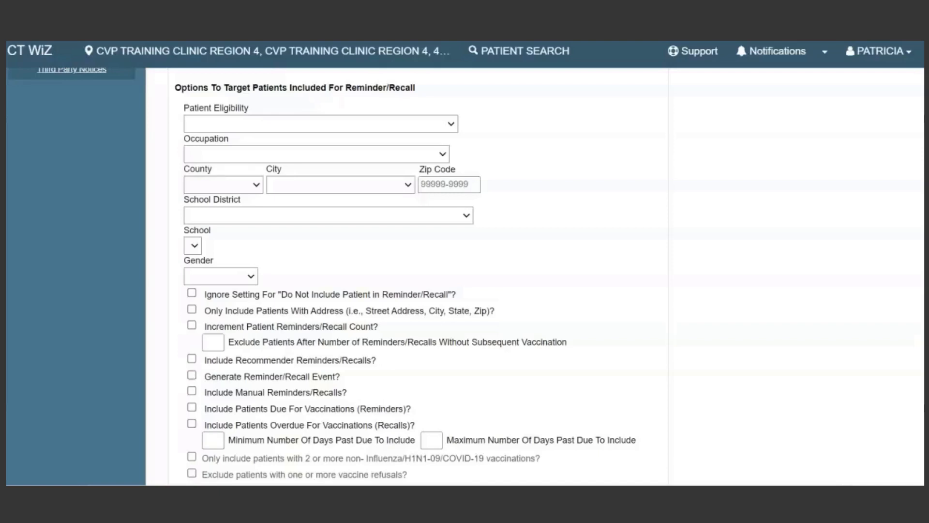
{"action": "left_click", "coordinate": [213, 440]}
{"action": "type", "text": "30"}
{"action": "left_click", "coordinate": [918, 340]}
{"action": "left_click", "coordinate": [215, 440]}
{"action": "key", "text": "BackSpace"}
{"action": "key", "text": "BackSpace"}
{"action": "left_click", "coordinate": [918, 340]}
Enter 30 as the maximum number of days past due to include, and clear the value again.
{"action": "left_click", "coordinate": [431, 439]}
{"action": "type", "text": "30"}
{"action": "key", "text": "Tab"}
{"action": "left_click", "coordinate": [433, 440]}
{"action": "key", "text": "BackSpace"}
{"action": "key", "text": "BackSpace"}
{"action": "key", "text": "Tab"}
Toggle the option to include patients overdue for vaccinations (recalls) and deselect all vaccine series.
{"action": "left_click", "coordinate": [191, 424]}
{"action": "scroll", "coordinate": [416, 276], "scroll_direction": "down", "scroll_amount": 9}
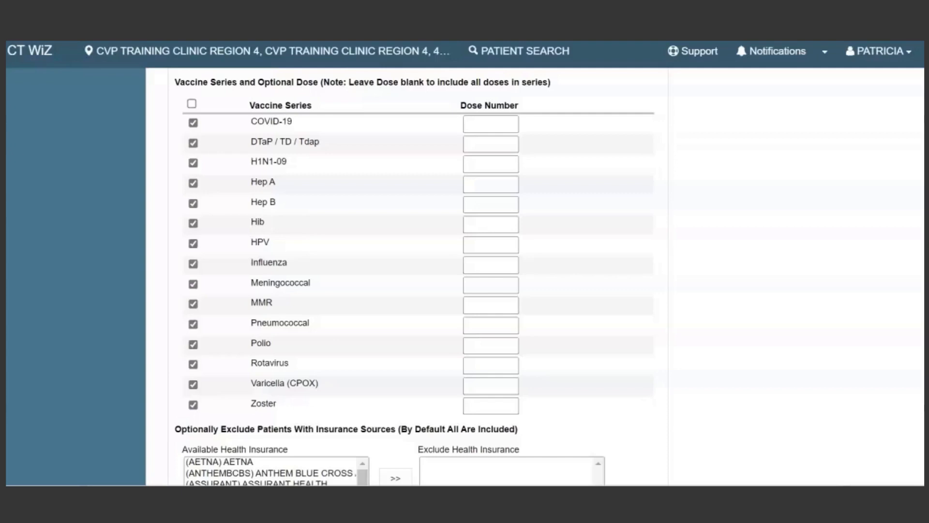
{"action": "left_click", "coordinate": [191, 104]}
{"action": "left_click", "coordinate": [191, 104]}
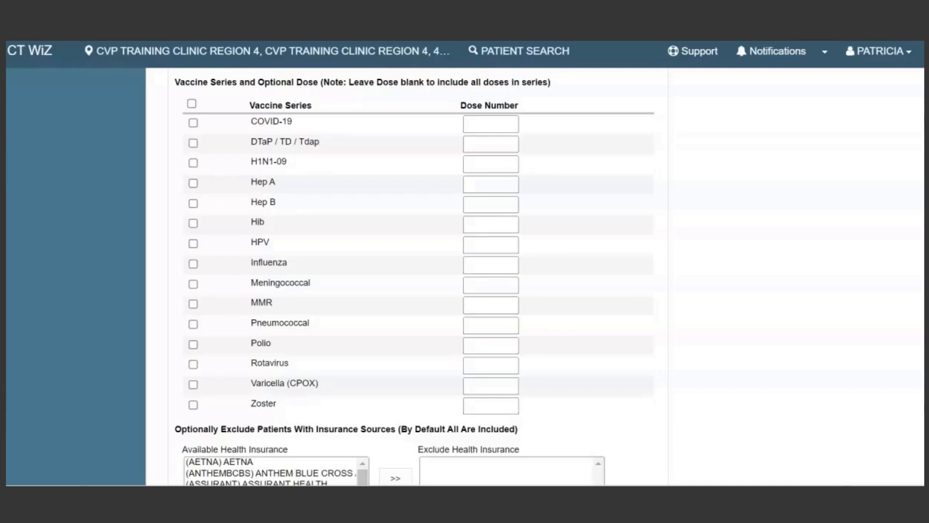
Select the Varicella (CPOX), Meningococcal, HPV and COVID-19 vaccine series, leaving their dose numbers blank.
{"action": "left_click", "coordinate": [193, 384]}
{"action": "left_click", "coordinate": [491, 386]}
{"action": "type", "text": "2"}
{"action": "left_click", "coordinate": [193, 284]}
{"action": "left_click", "coordinate": [193, 243]}
{"action": "left_click", "coordinate": [193, 122]}
{"action": "left_click", "coordinate": [490, 386]}
{"action": "key", "text": "BackSpace"}
Create the reminder/recall run and return to the list of runs.
{"action": "scroll", "coordinate": [416, 276], "scroll_direction": "down", "scroll_amount": 3}
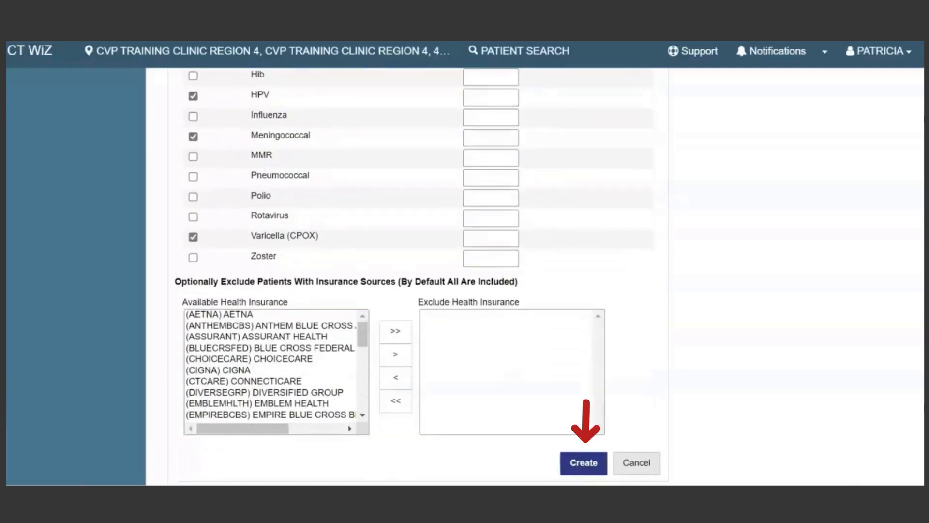
{"action": "left_click", "coordinate": [584, 463]}
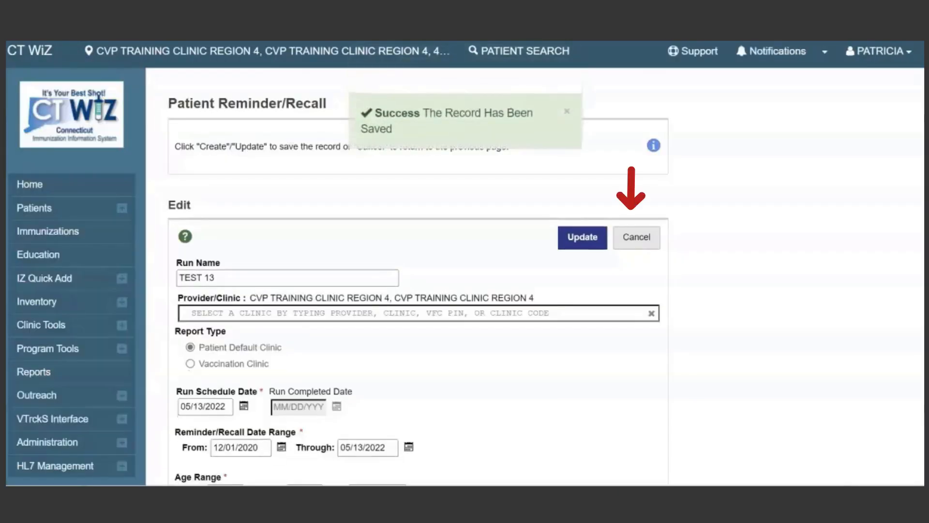
{"action": "left_click", "coordinate": [636, 237]}
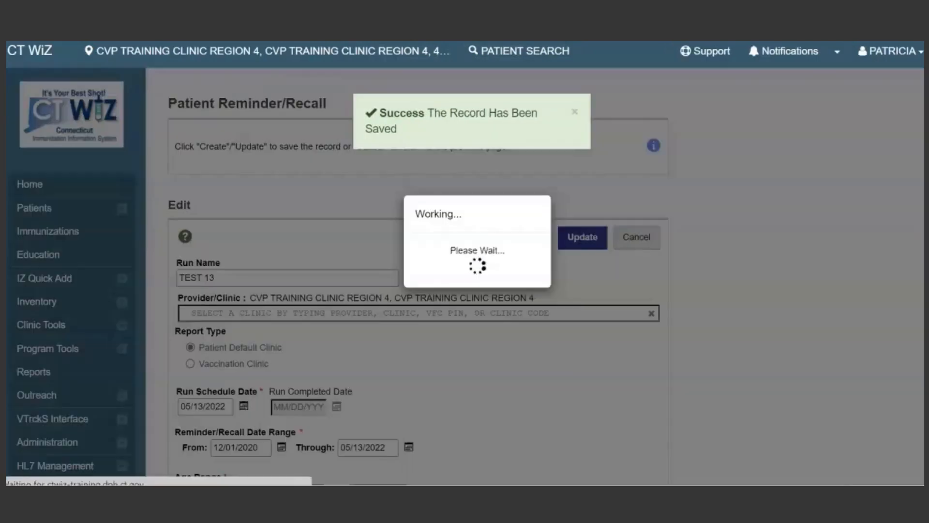
{"action": "scroll", "coordinate": [532, 290], "scroll_direction": "down", "scroll_amount": 3}
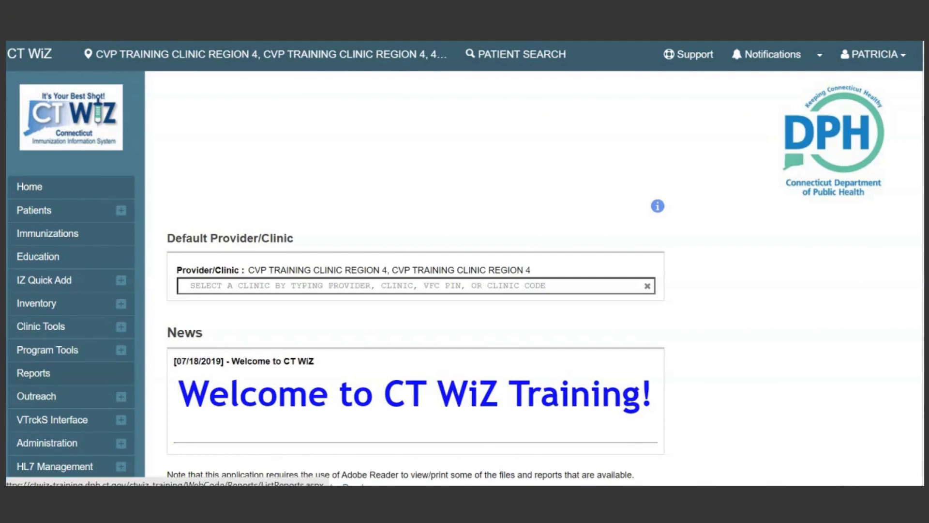
Open the Patient Reminder/Recall report and filter it to list the clinic's existing runs.
{"action": "left_click", "coordinate": [34, 373]}
{"action": "scroll", "coordinate": [416, 290], "scroll_direction": "down", "scroll_amount": 2}
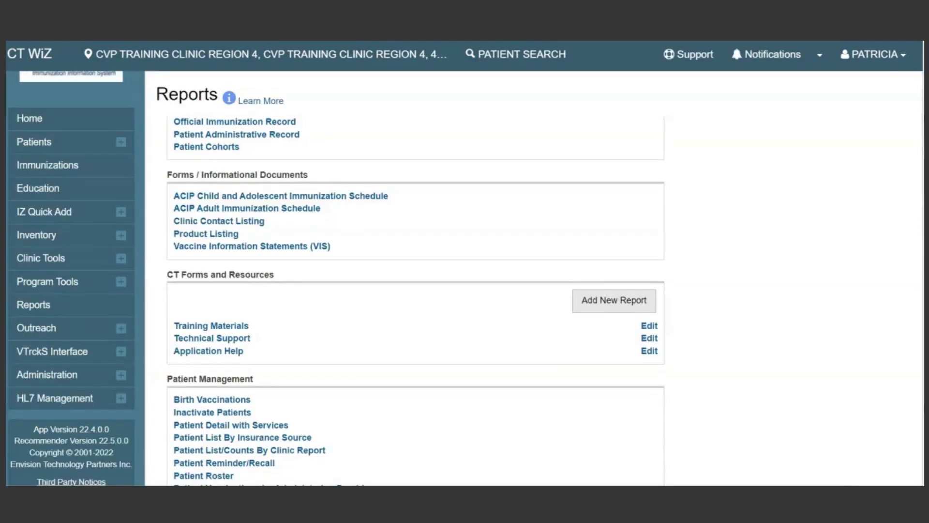
{"action": "scroll", "coordinate": [416, 300], "scroll_direction": "down", "scroll_amount": 1}
{"action": "left_click", "coordinate": [224, 395]}
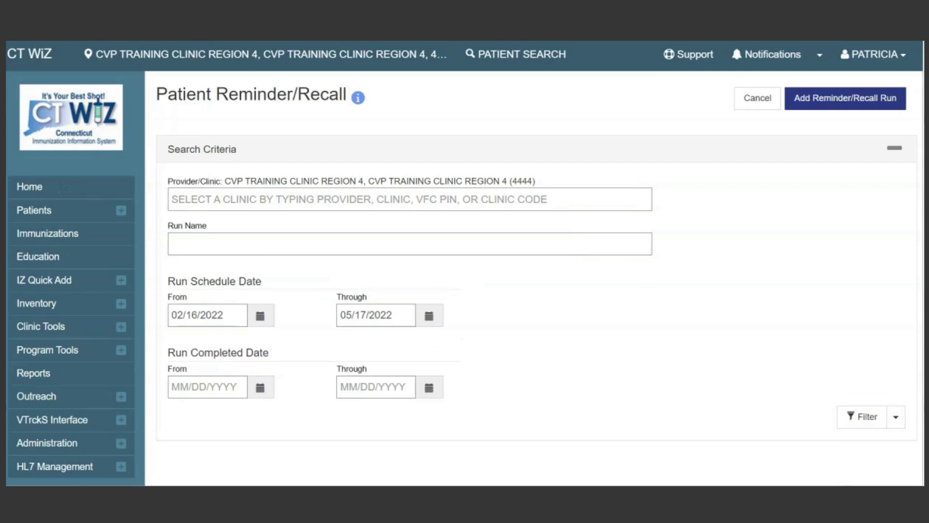
{"action": "left_click", "coordinate": [862, 417]}
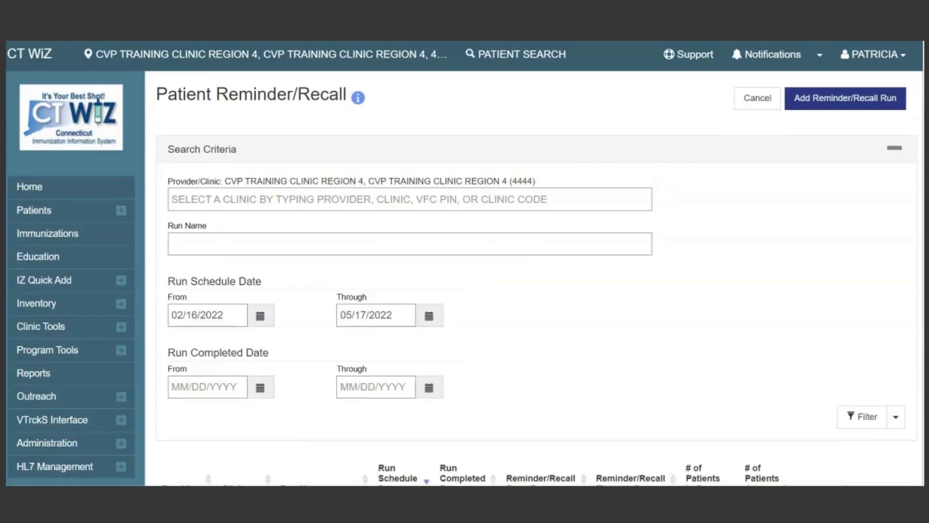
{"action": "scroll", "coordinate": [537, 300], "scroll_direction": "down", "scroll_amount": 4}
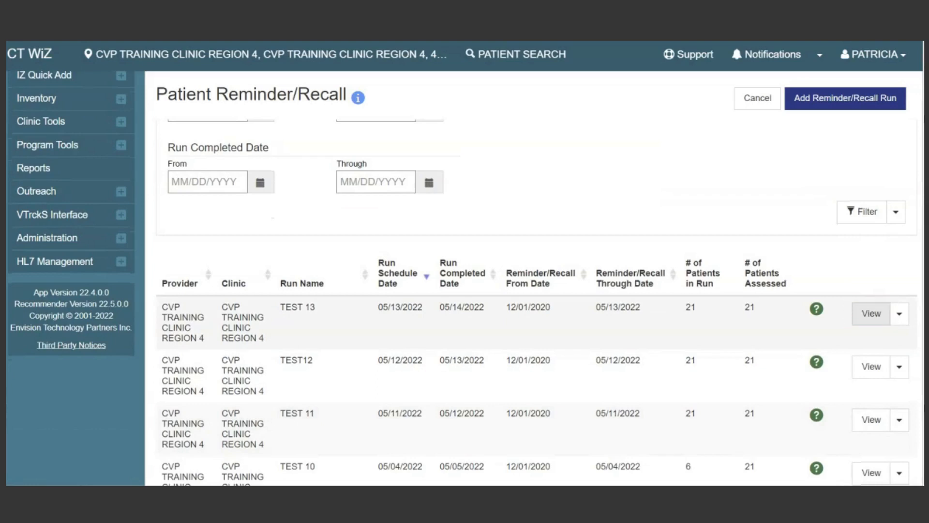
Review the TEST 13 run's details and its additional actions in the run list.
{"action": "left_click", "coordinate": [870, 313]}
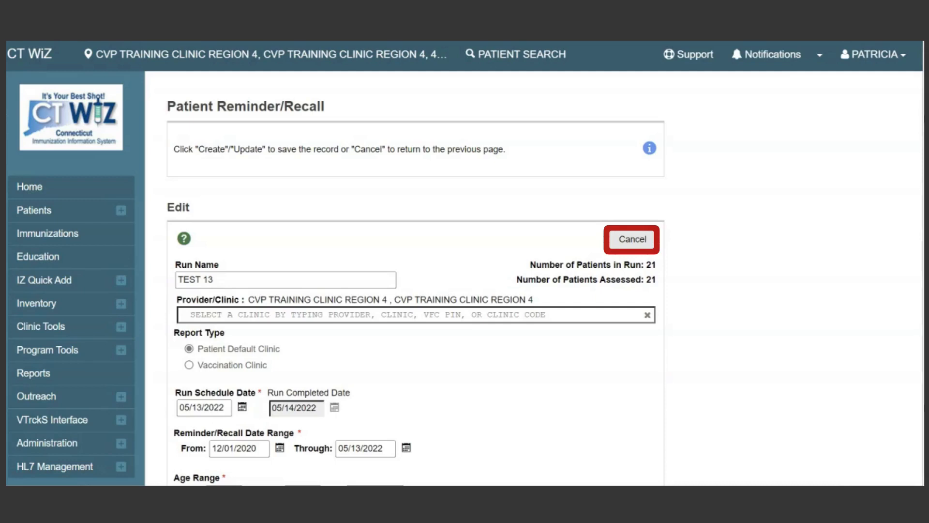
{"action": "left_click", "coordinate": [632, 240]}
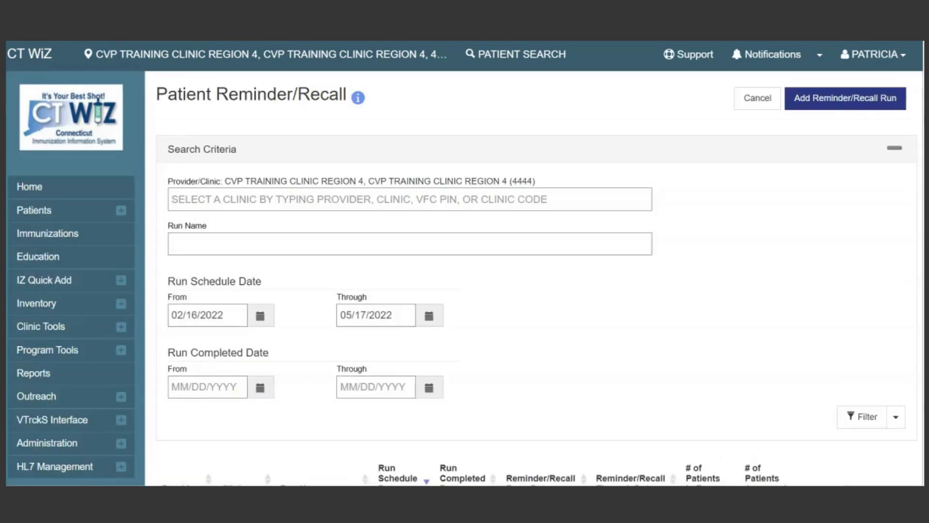
{"action": "scroll", "coordinate": [898, 245], "scroll_direction": "down", "scroll_amount": 6}
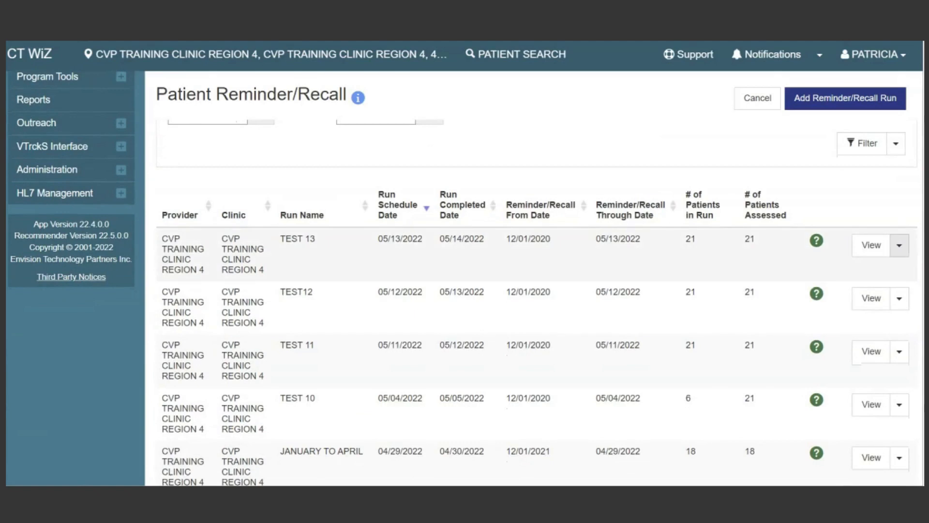
{"action": "left_click", "coordinate": [899, 245]}
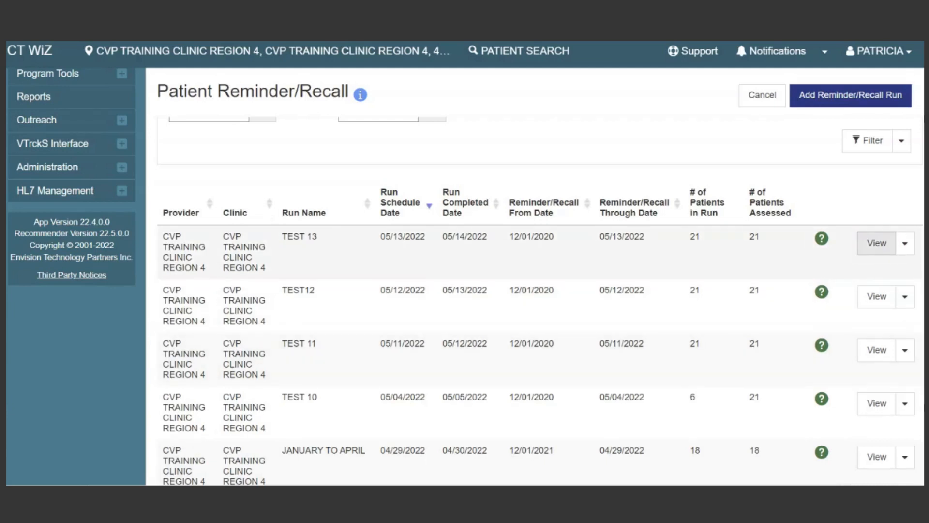
Open the TEST 13 run and delete it.
{"action": "left_click", "coordinate": [876, 243]}
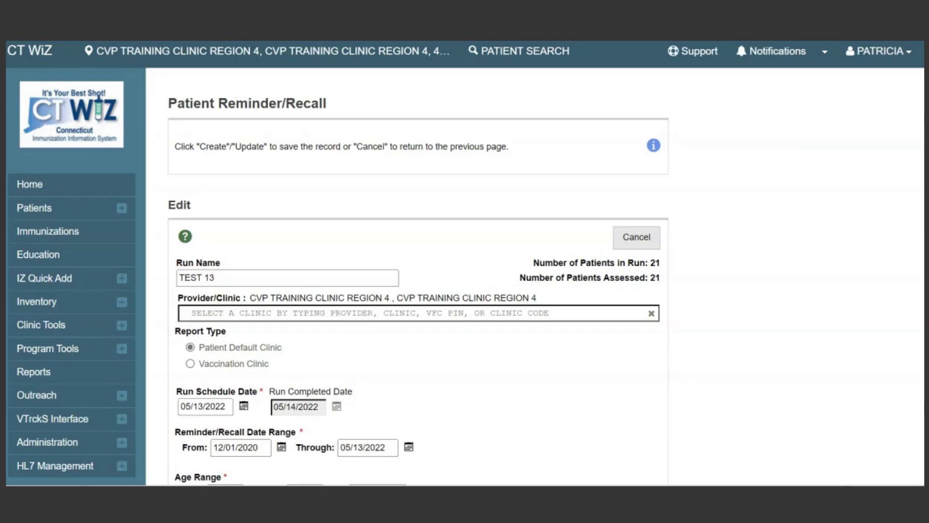
{"action": "scroll", "coordinate": [465, 275], "scroll_direction": "down", "scroll_amount": 12}
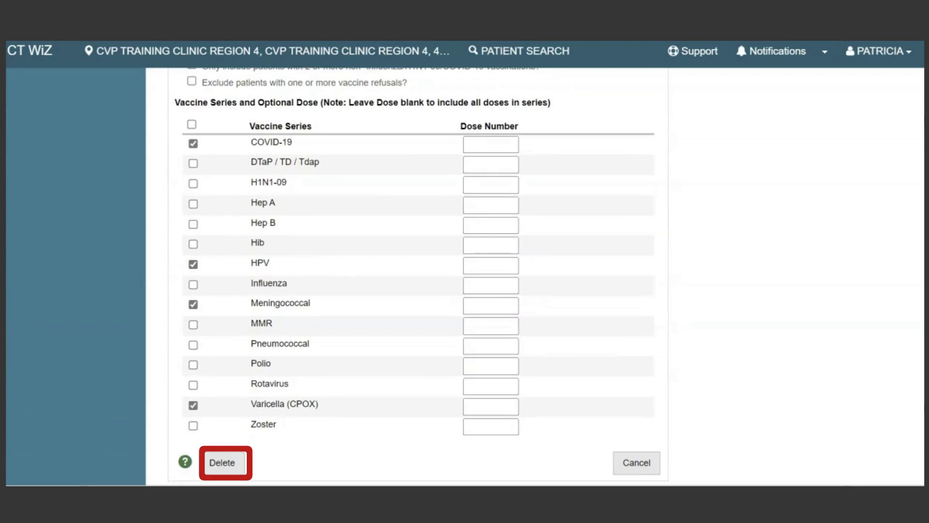
{"action": "left_click", "coordinate": [222, 462]}
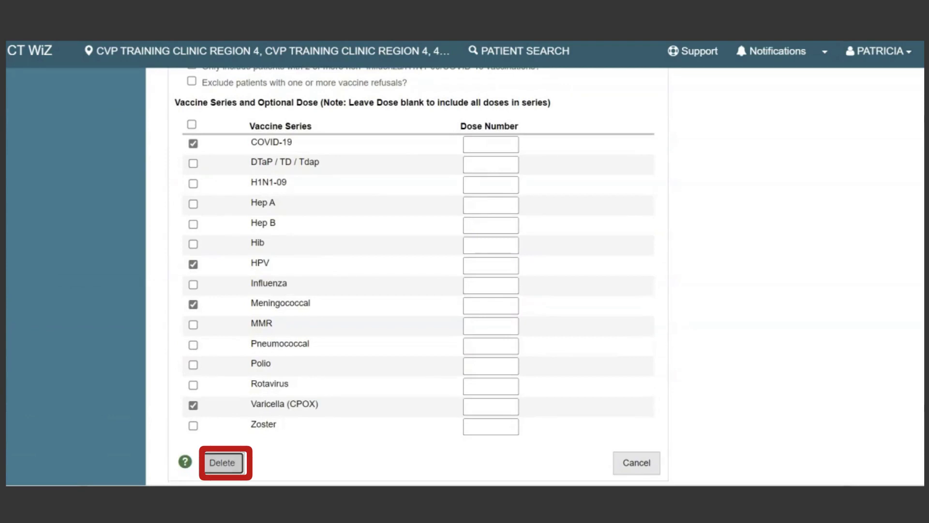